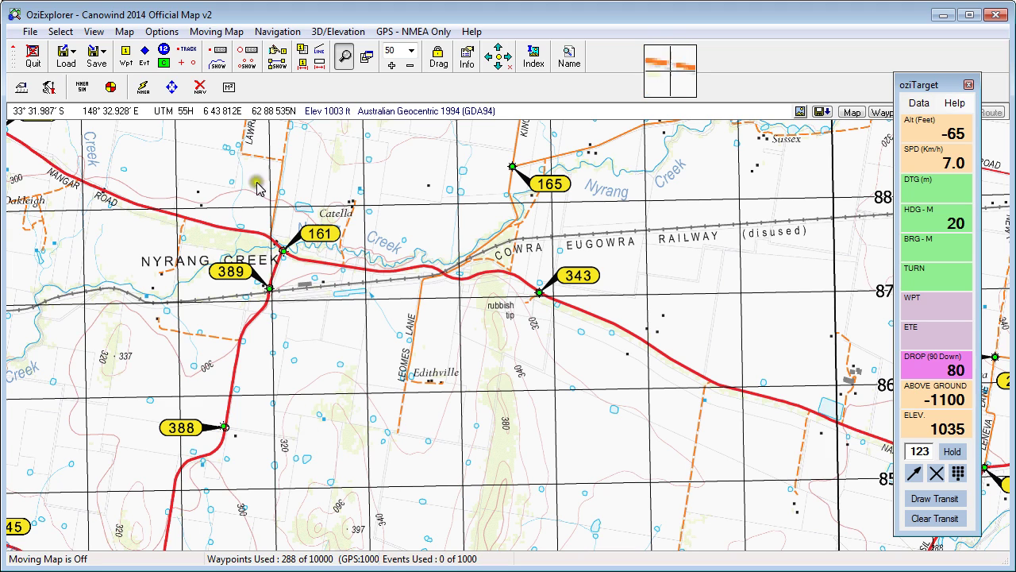
Launch the NMEA Simulator from the Moving Map menu over the Canowind 2014 map
{"action": "left_click", "coordinate": [236, 35]}
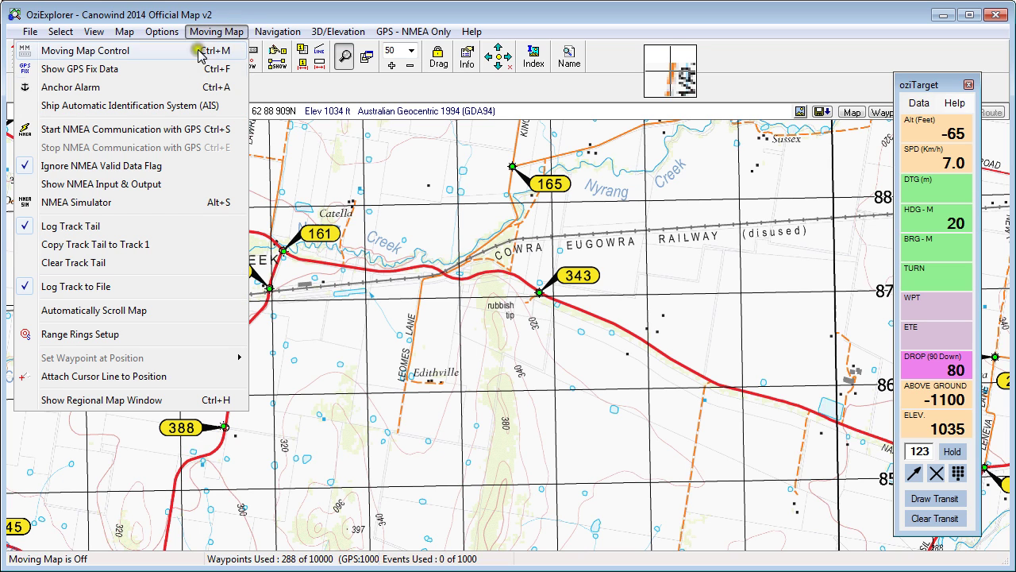
{"action": "left_click", "coordinate": [156, 204]}
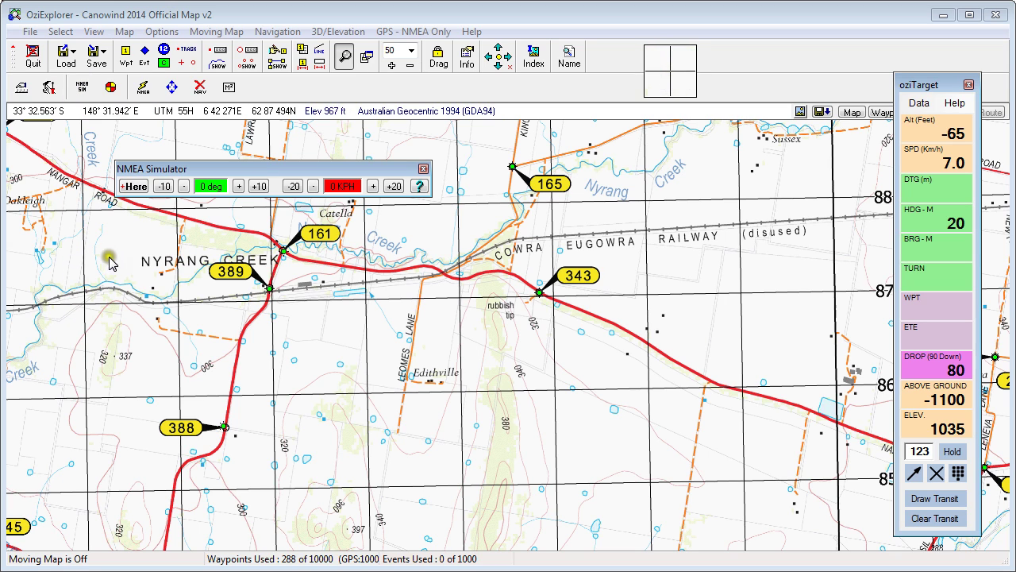
Place the simulated GPS start point south-east of Nyrang Creek and start NMEA communication
{"action": "left_click", "coordinate": [135, 186]}
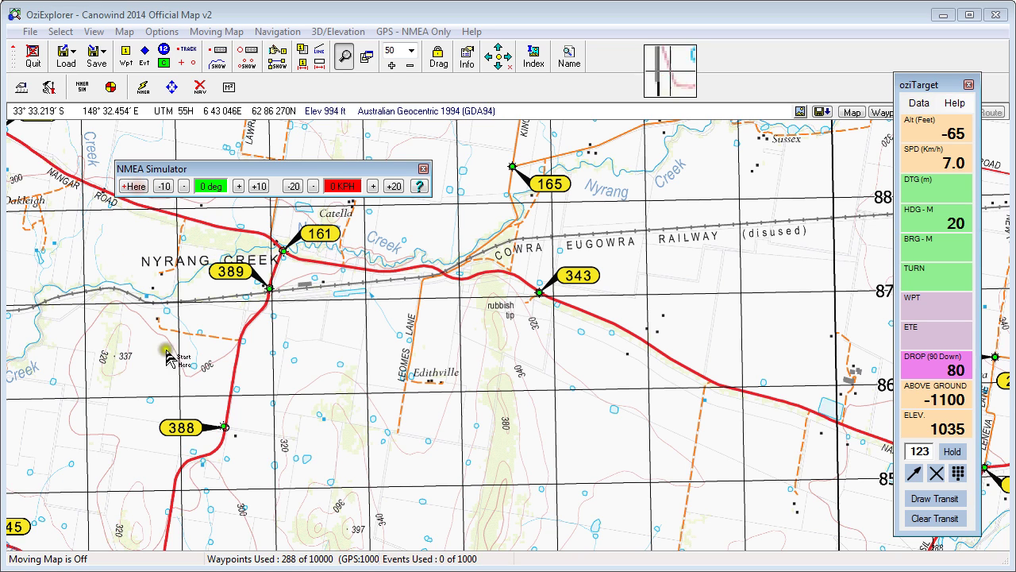
{"action": "left_click", "coordinate": [385, 466]}
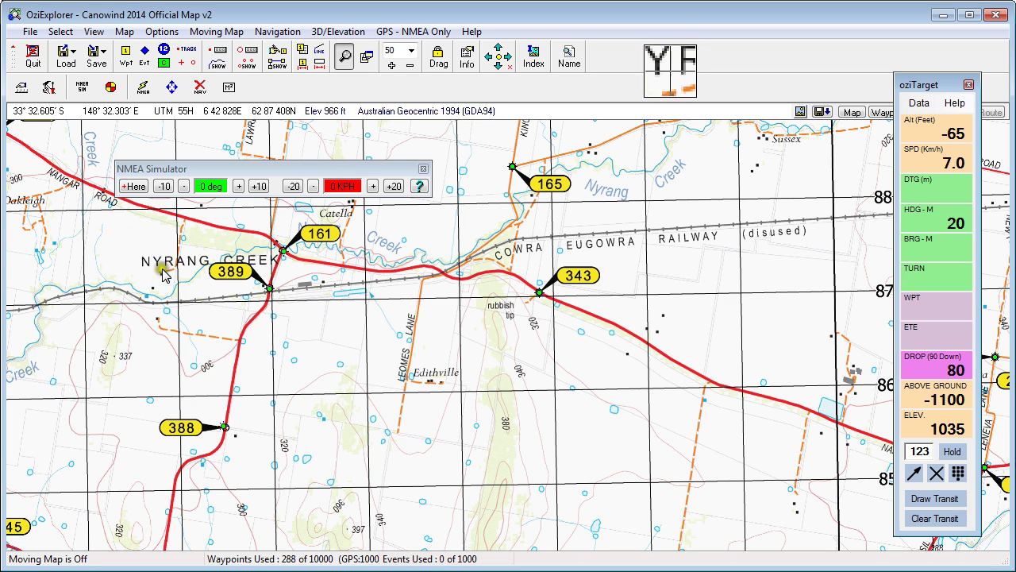
{"action": "left_click", "coordinate": [99, 256]}
{"action": "left_click", "coordinate": [131, 186]}
{"action": "left_click", "coordinate": [126, 338]}
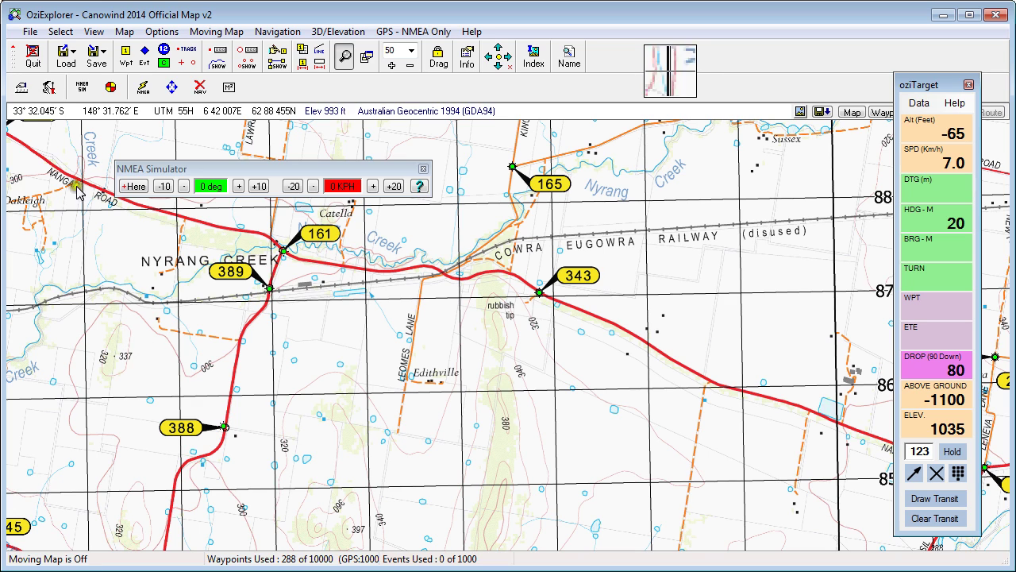
{"action": "left_click", "coordinate": [144, 88]}
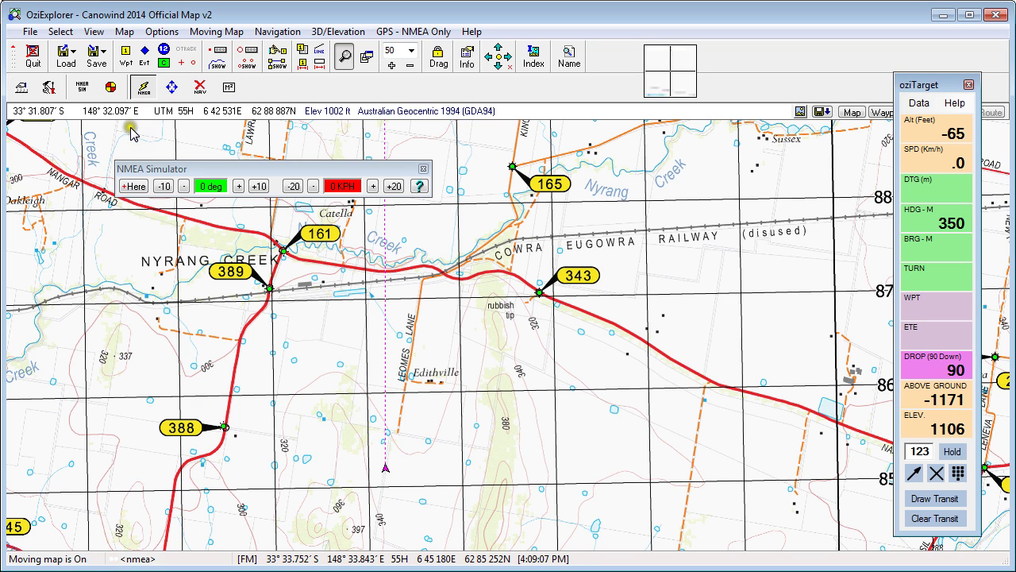
Set the simulator to heading 30 and speed 8 so the track heads toward waypoint 165
{"action": "left_click", "coordinate": [220, 34]}
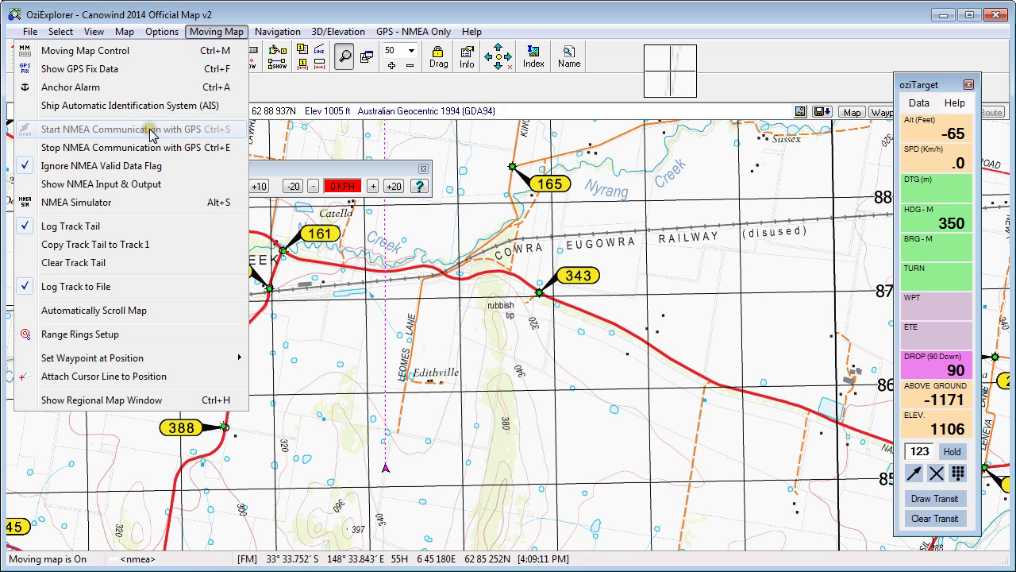
{"action": "left_click", "coordinate": [329, 337]}
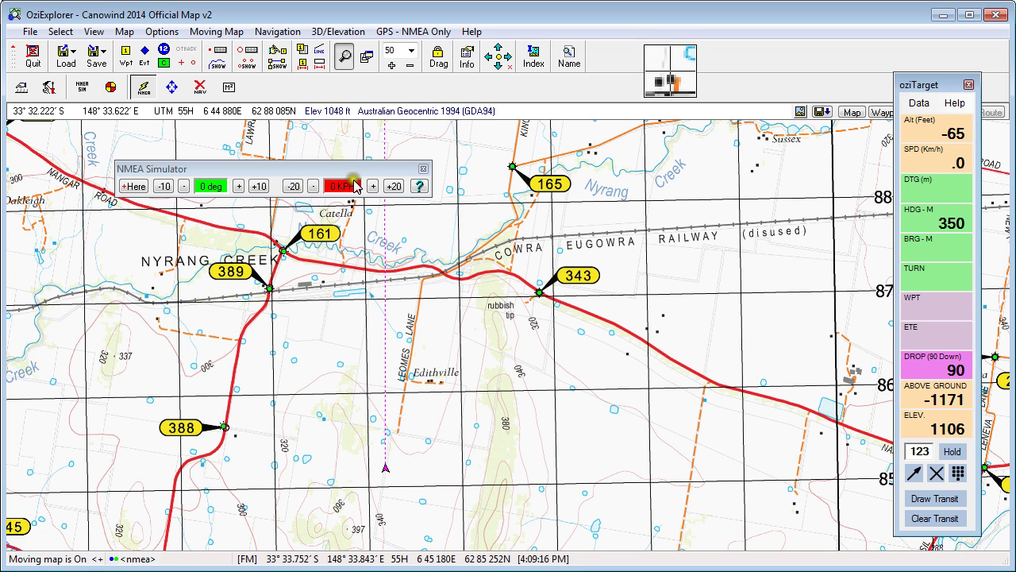
{"action": "left_click", "coordinate": [373, 187]}
{"action": "left_click", "coordinate": [372, 189]}
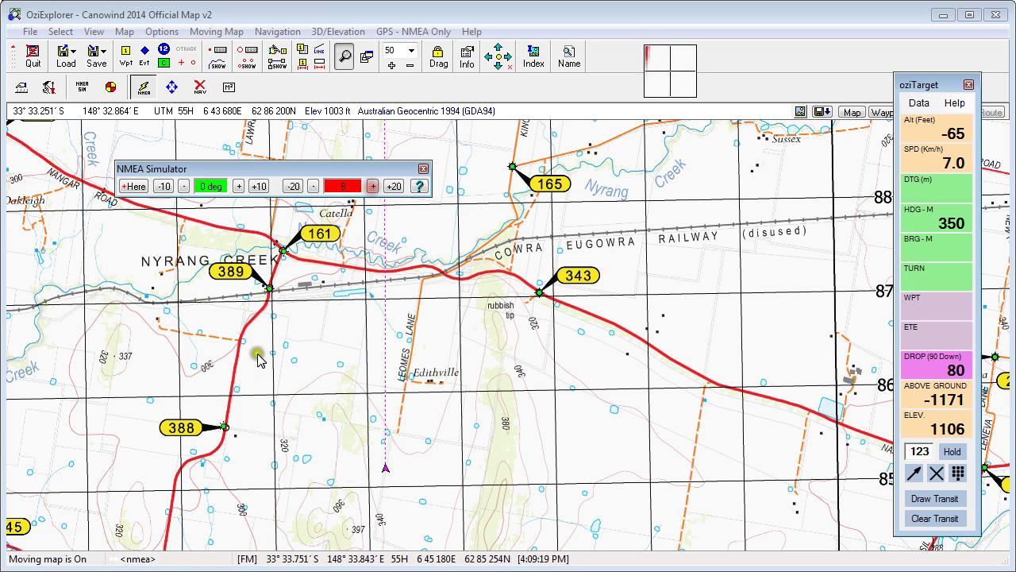
{"action": "left_click", "coordinate": [260, 186]}
{"action": "left_click", "coordinate": [259, 187]}
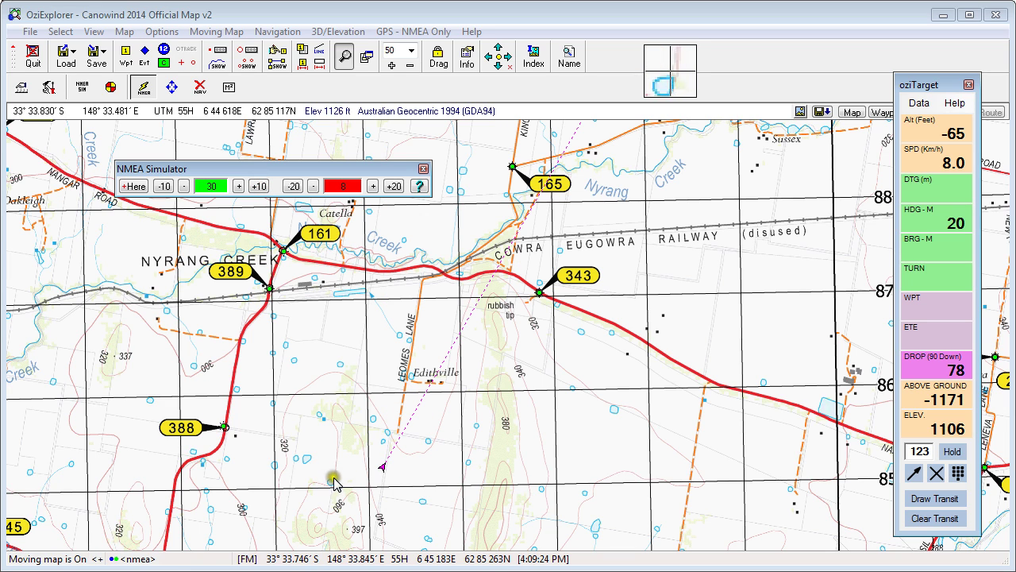
{"action": "left_click", "coordinate": [393, 187]}
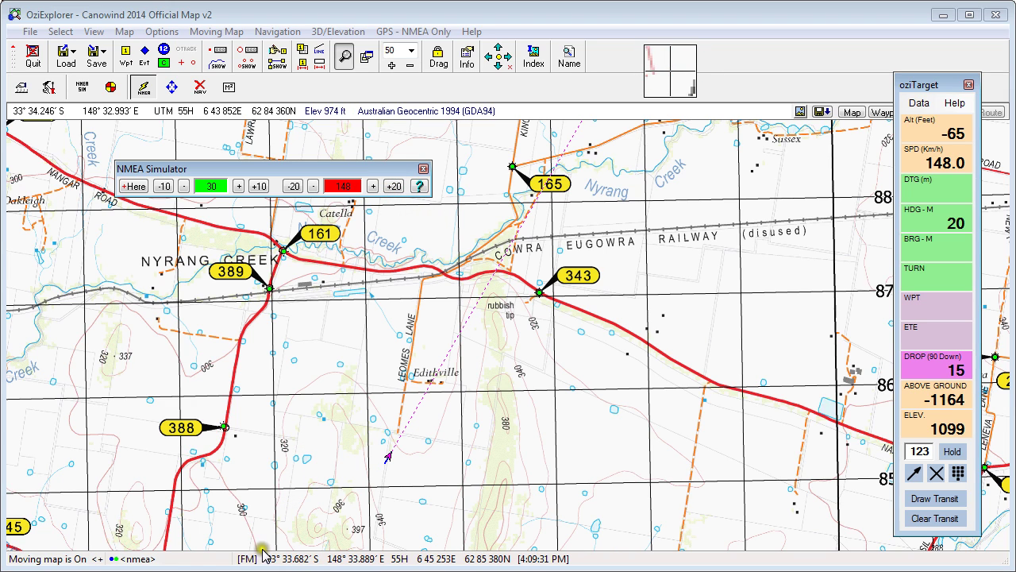
{"action": "left_click", "coordinate": [163, 185]}
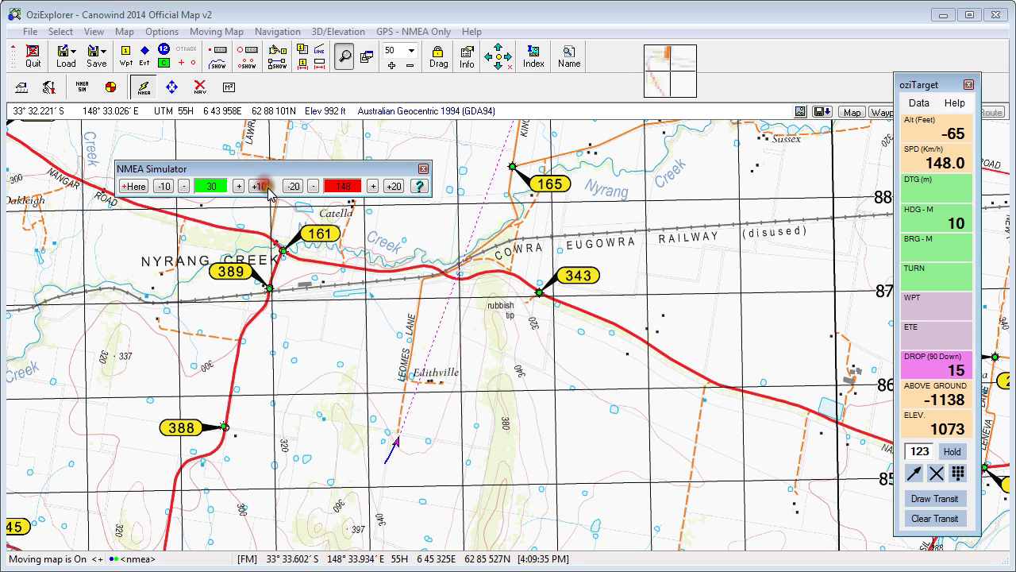
{"action": "left_click", "coordinate": [259, 185]}
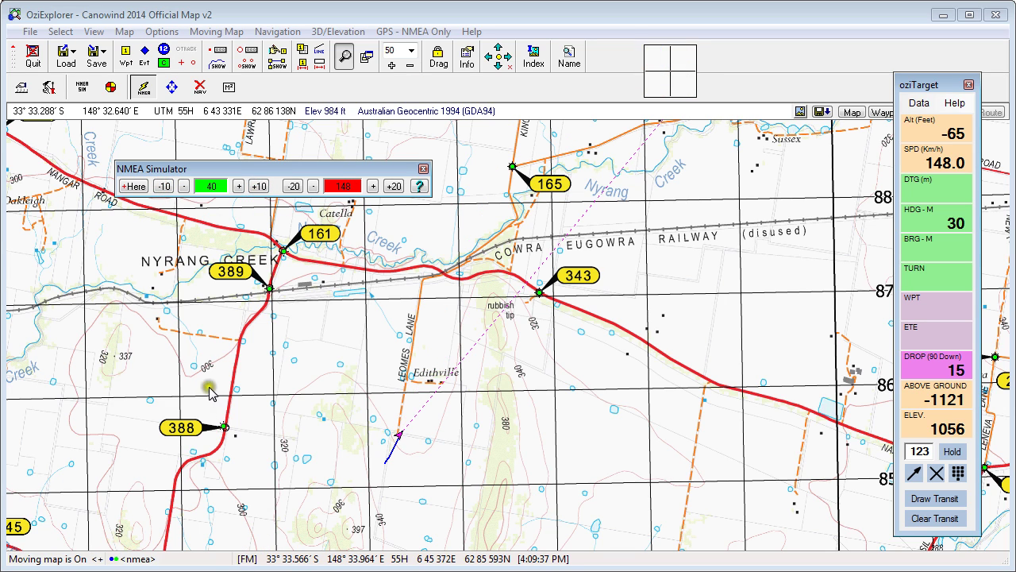
{"action": "left_click", "coordinate": [164, 186]}
{"action": "double_click", "coordinate": [294, 186]}
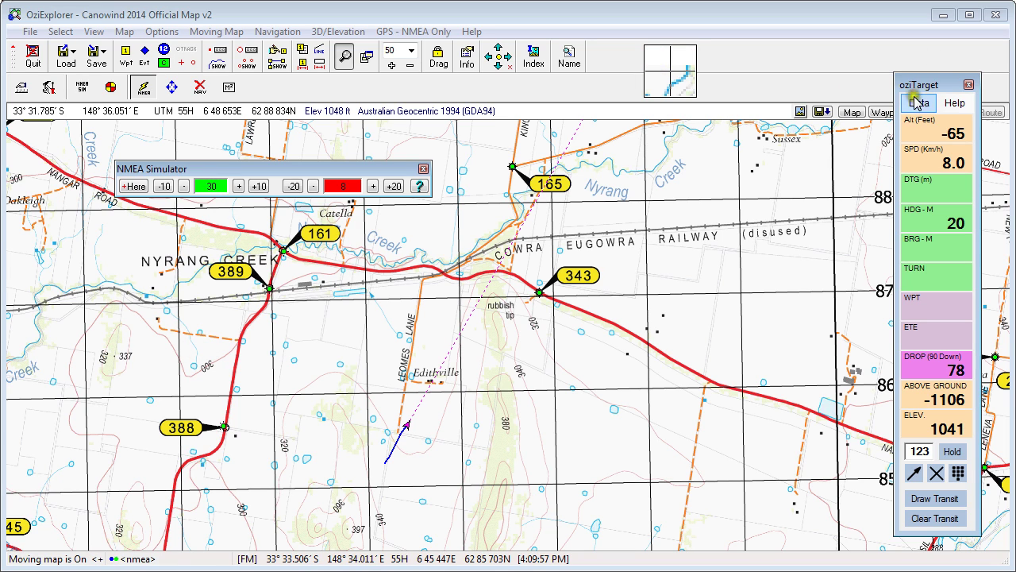
{"action": "left_click", "coordinate": [955, 103]}
{"action": "left_click", "coordinate": [944, 120]}
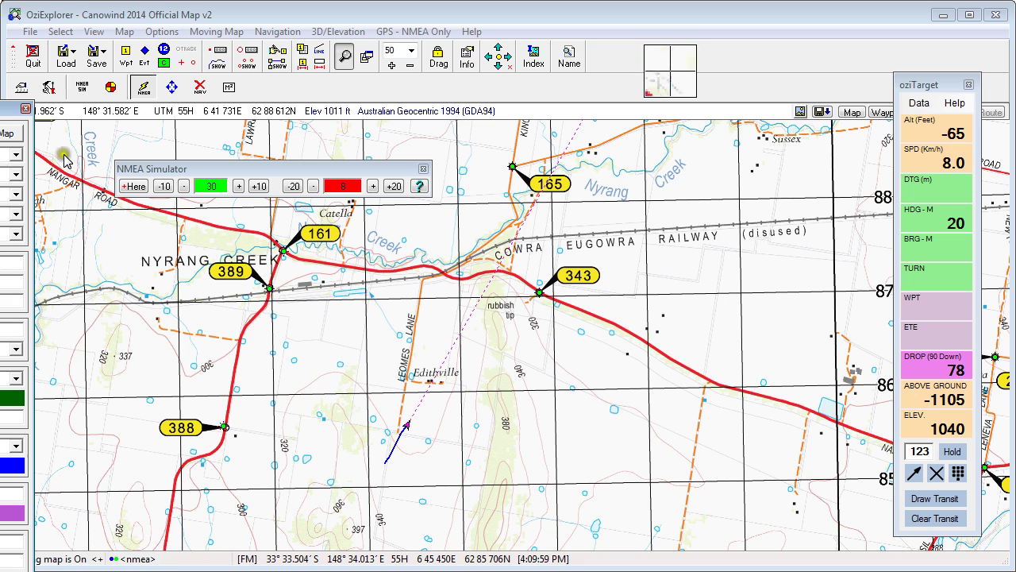
{"action": "left_click_drag", "start_coordinate": [12, 108], "coordinate": [676, 49]}
{"action": "left_click", "coordinate": [681, 96]}
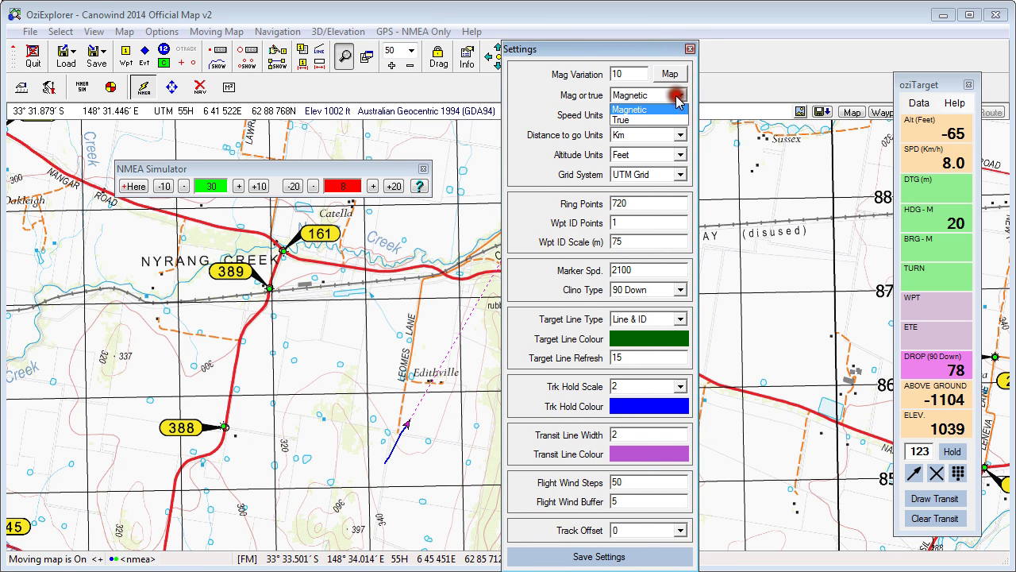
{"action": "left_click", "coordinate": [635, 117]}
{"action": "left_click", "coordinate": [631, 556]}
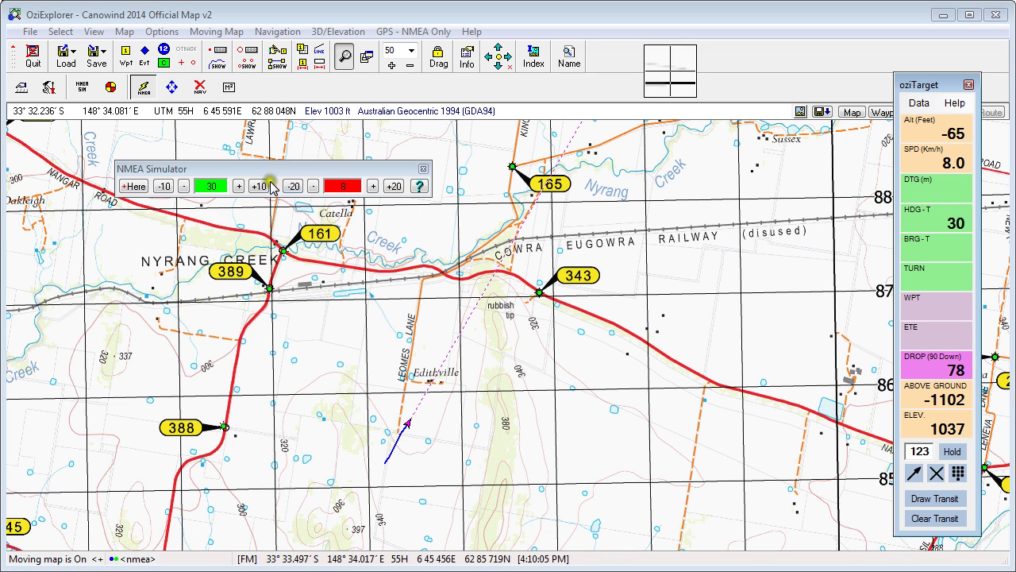
{"action": "left_click", "coordinate": [954, 103]}
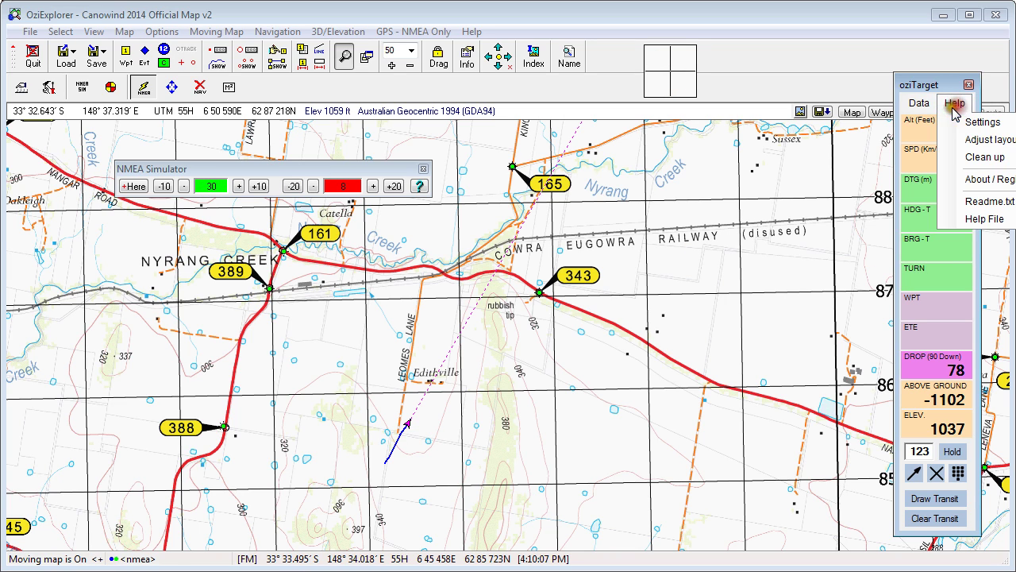
{"action": "left_click", "coordinate": [982, 122]}
{"action": "left_click", "coordinate": [681, 96]}
{"action": "left_click", "coordinate": [642, 116]}
{"action": "left_click", "coordinate": [599, 556]}
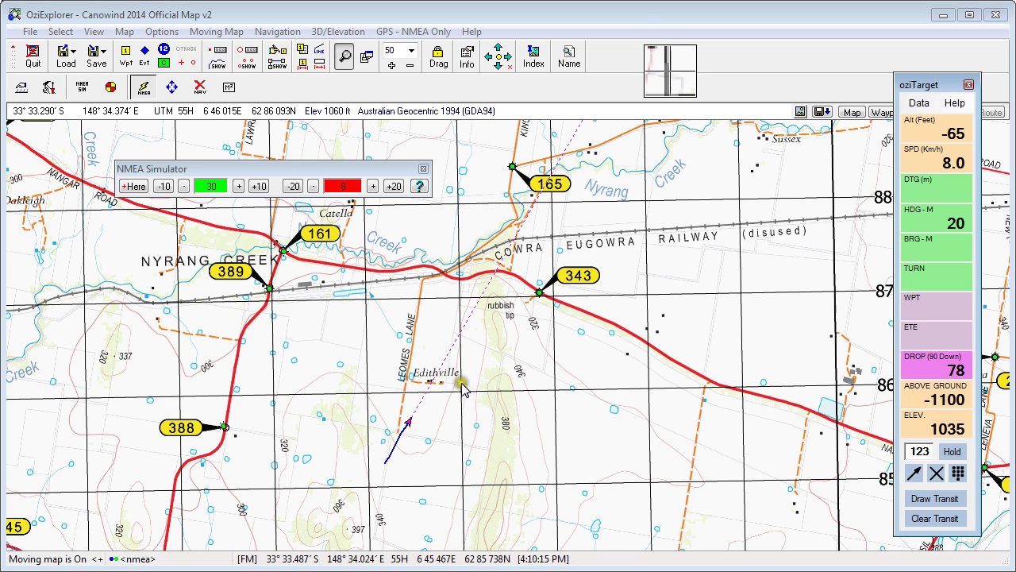
{"action": "right_click", "coordinate": [541, 297]}
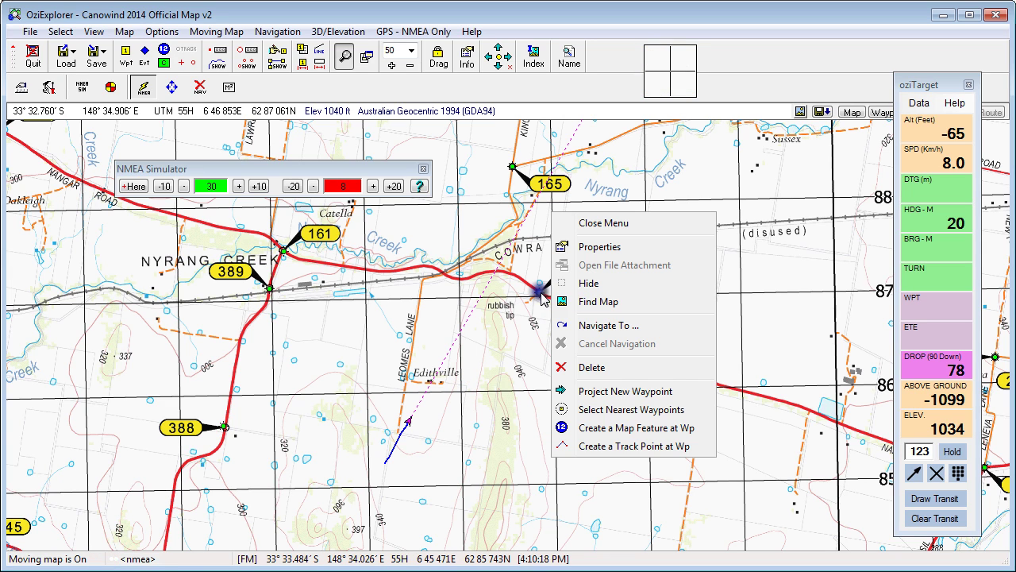
{"action": "left_click", "coordinate": [594, 326]}
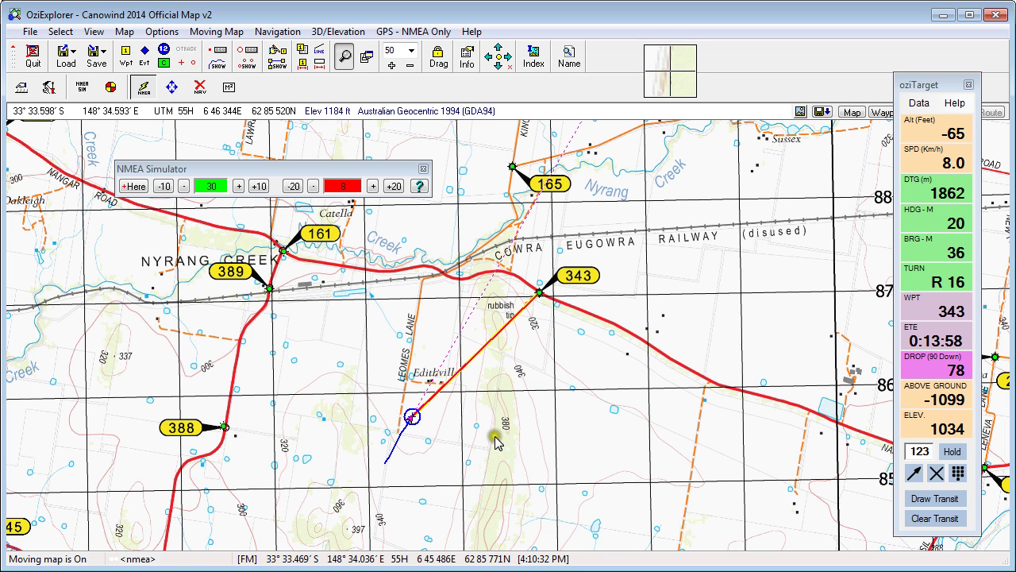
{"action": "left_click_drag", "start_coordinate": [361, 171], "coordinate": [271, 138]}
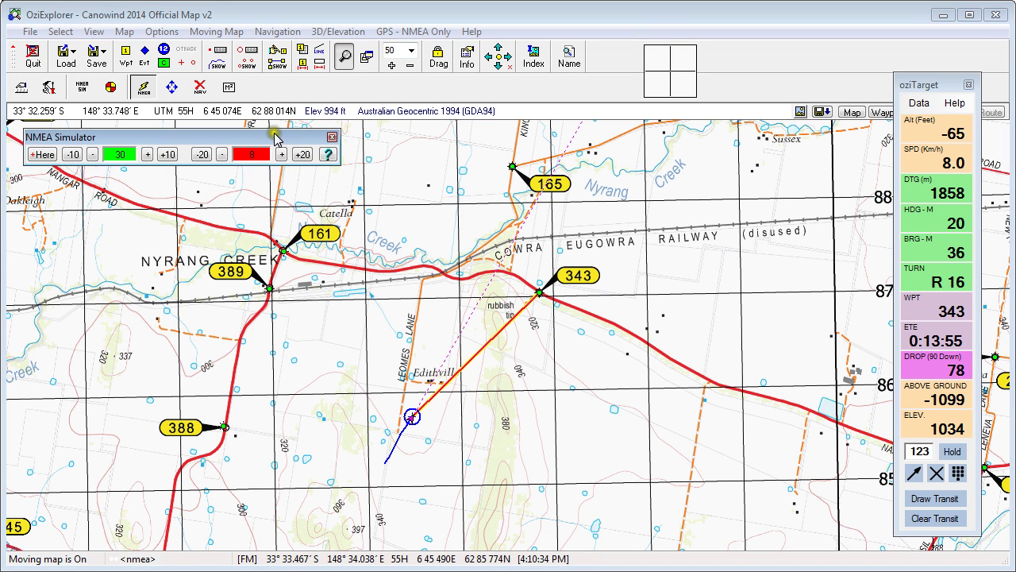
{"action": "left_click", "coordinate": [934, 136]}
{"action": "left_click", "coordinate": [252, 156]}
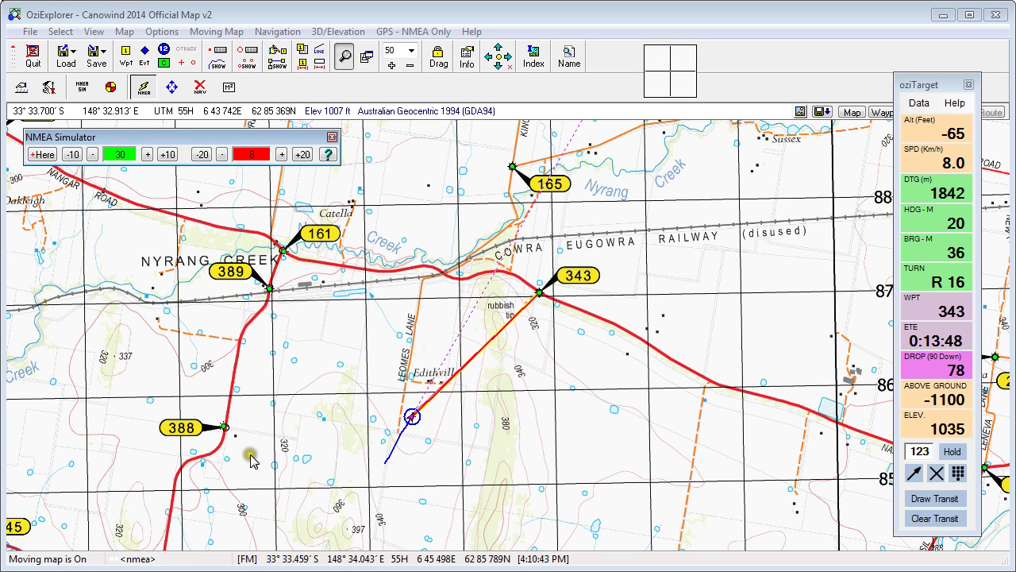
{"action": "left_click", "coordinate": [919, 104]}
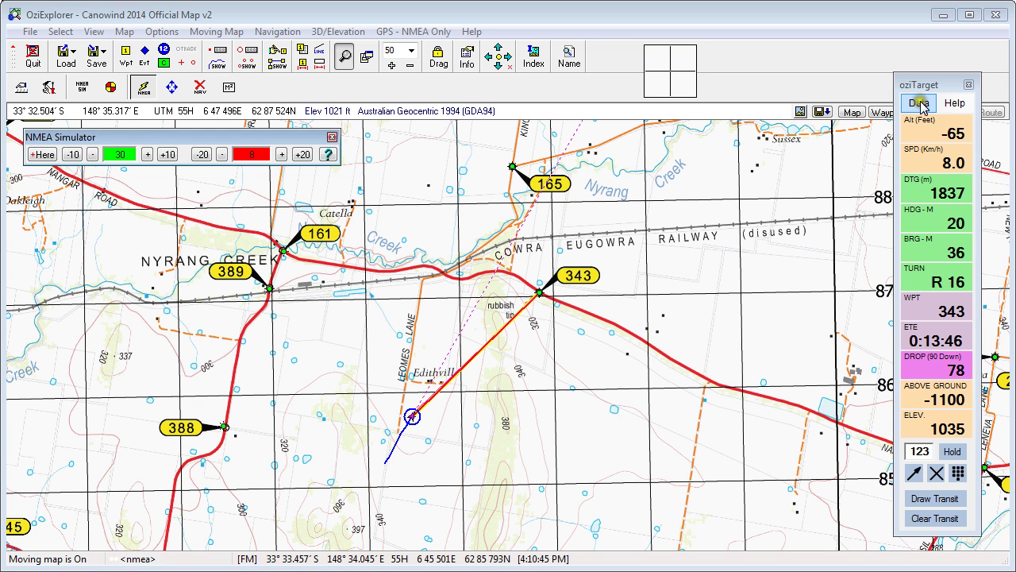
Open oziTarget's Altitude Simulator and move it to the upper left, below the NMEA Simulator
{"action": "left_click", "coordinate": [921, 106]}
{"action": "left_click", "coordinate": [953, 226]}
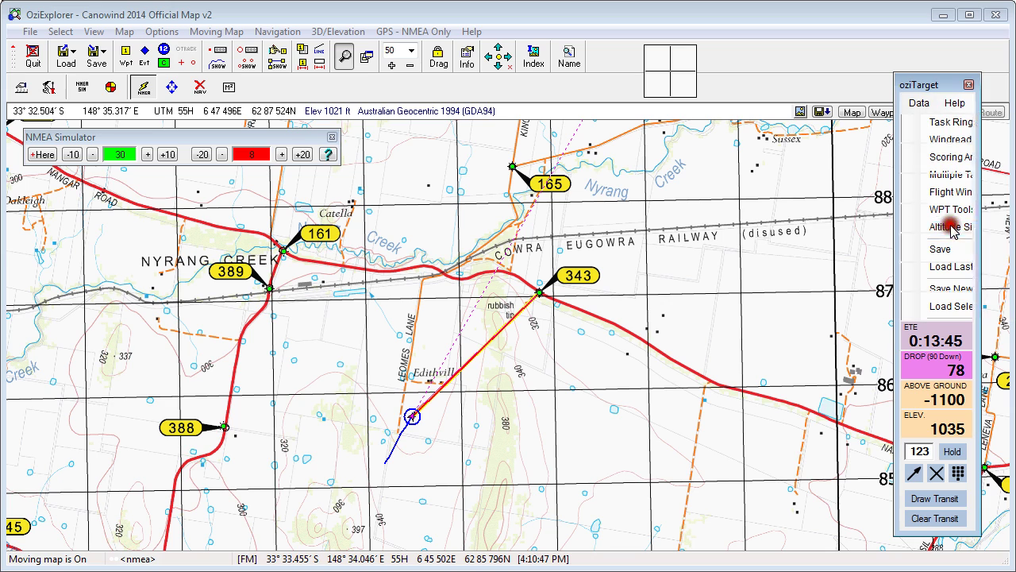
{"action": "left_click_drag", "start_coordinate": [778, 196], "coordinate": [89, 196]}
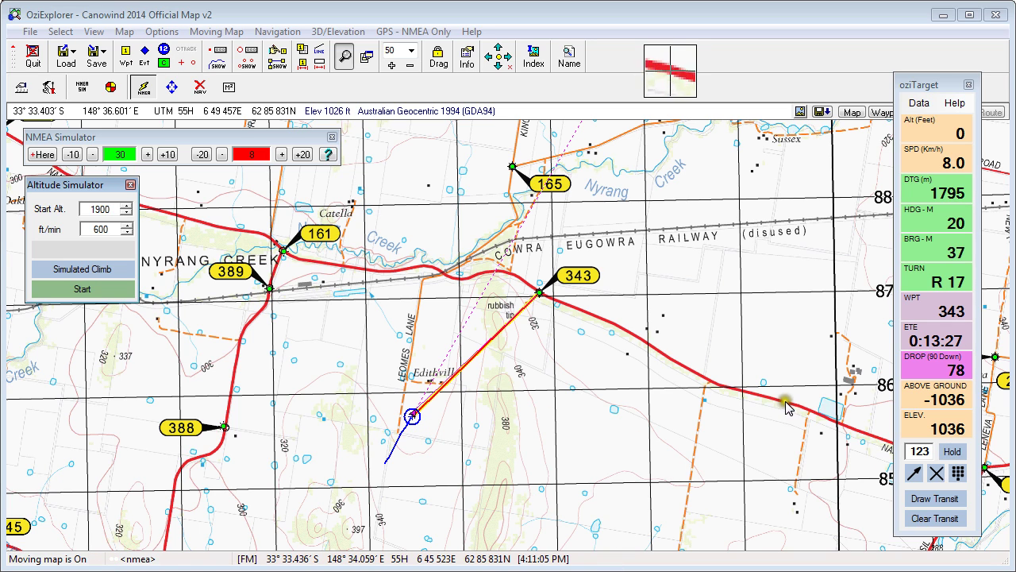
Start a simulated climb from a start altitude of 1400 ft
{"action": "left_click", "coordinate": [126, 212]}
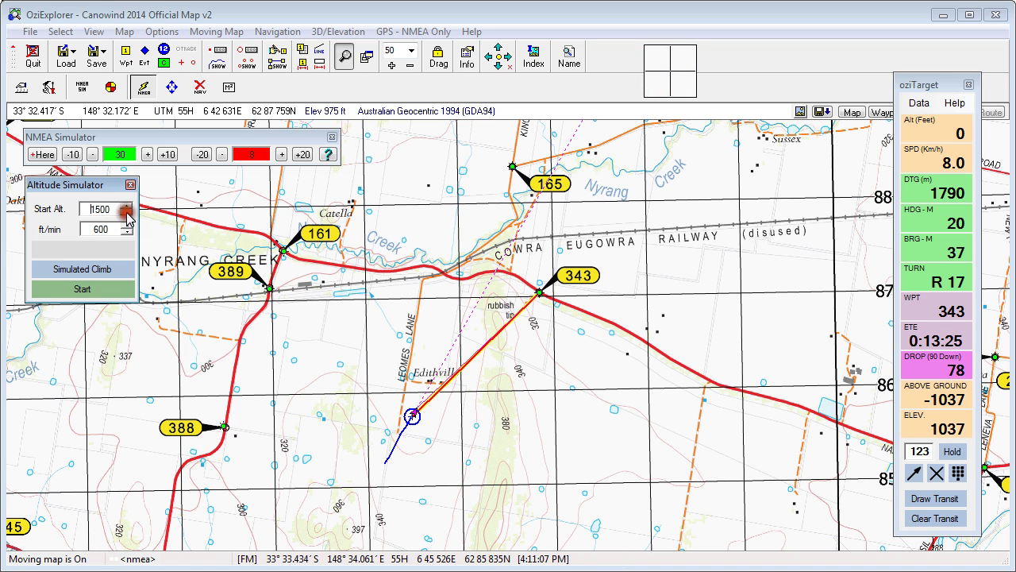
{"action": "left_click", "coordinate": [126, 205]}
{"action": "left_click", "coordinate": [126, 206]}
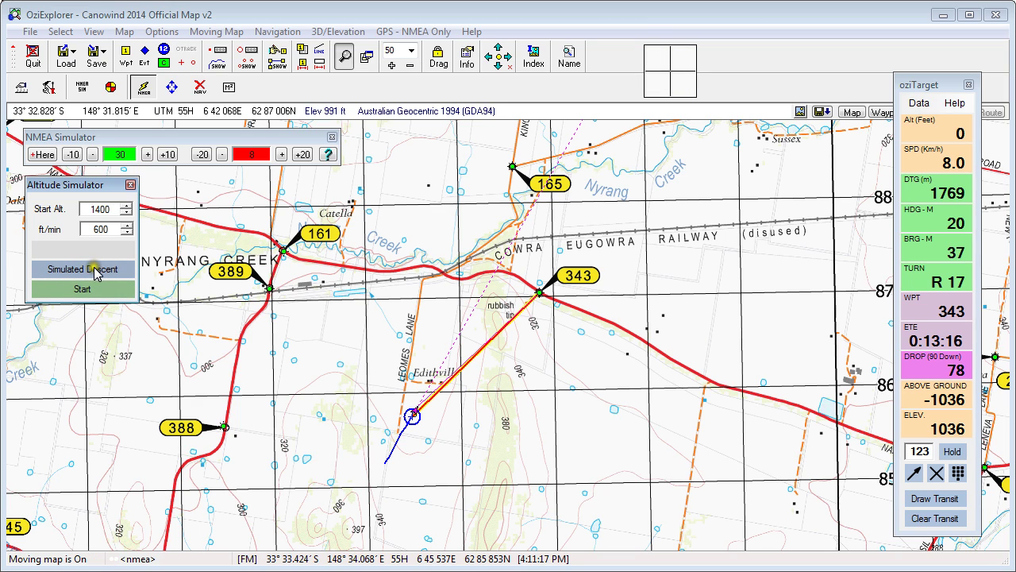
{"action": "left_click", "coordinate": [104, 270]}
{"action": "left_click", "coordinate": [100, 288]}
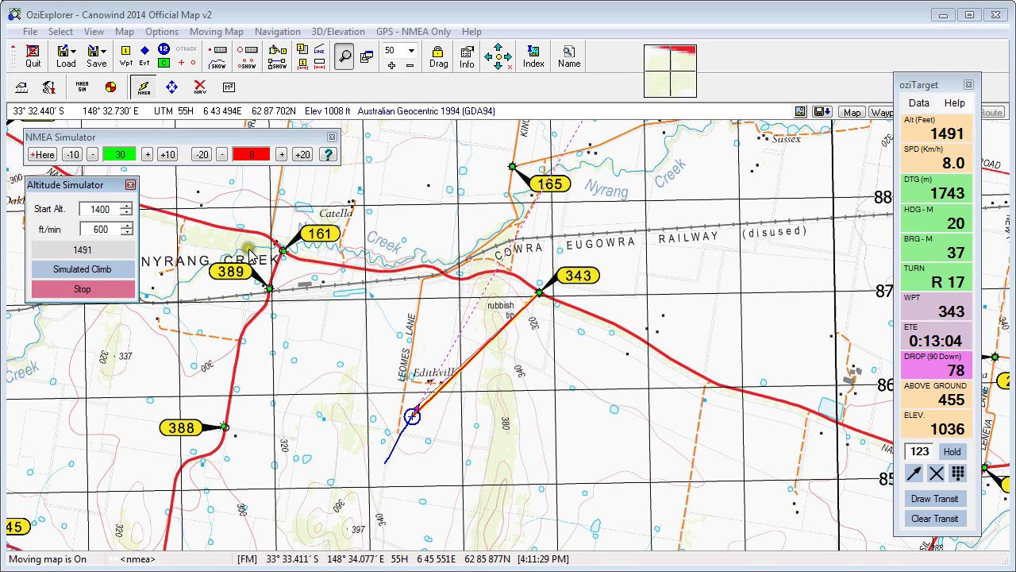
Slow the rate to 100 ft/min and switch the simulation to descending
{"action": "left_click", "coordinate": [126, 233]}
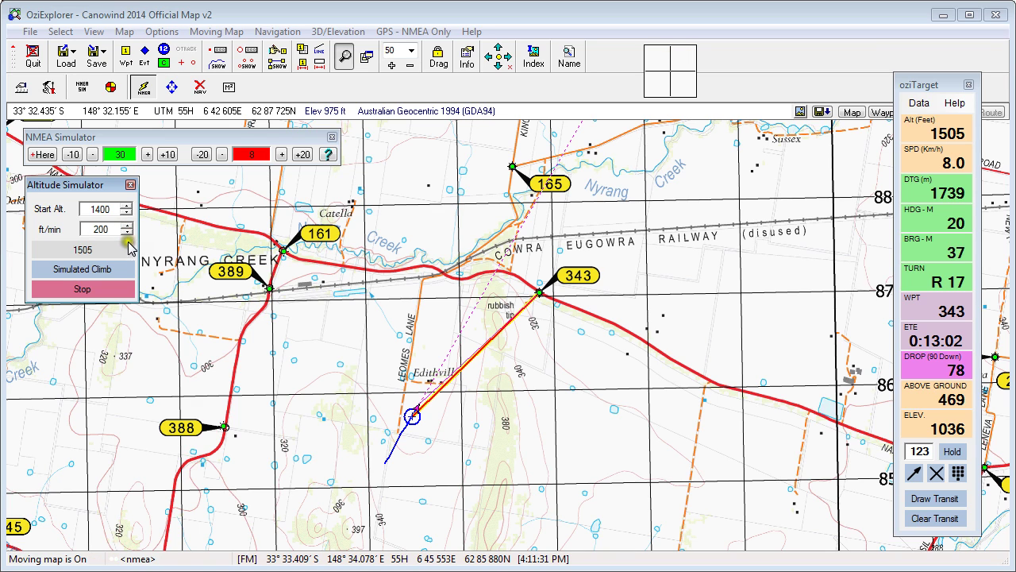
{"action": "left_click", "coordinate": [127, 232]}
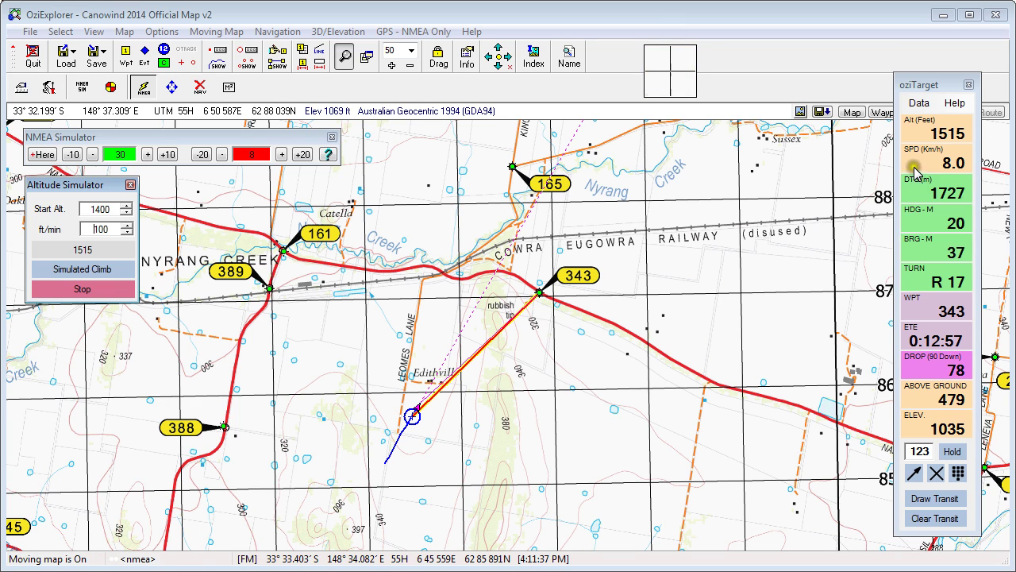
{"action": "left_click", "coordinate": [88, 270]}
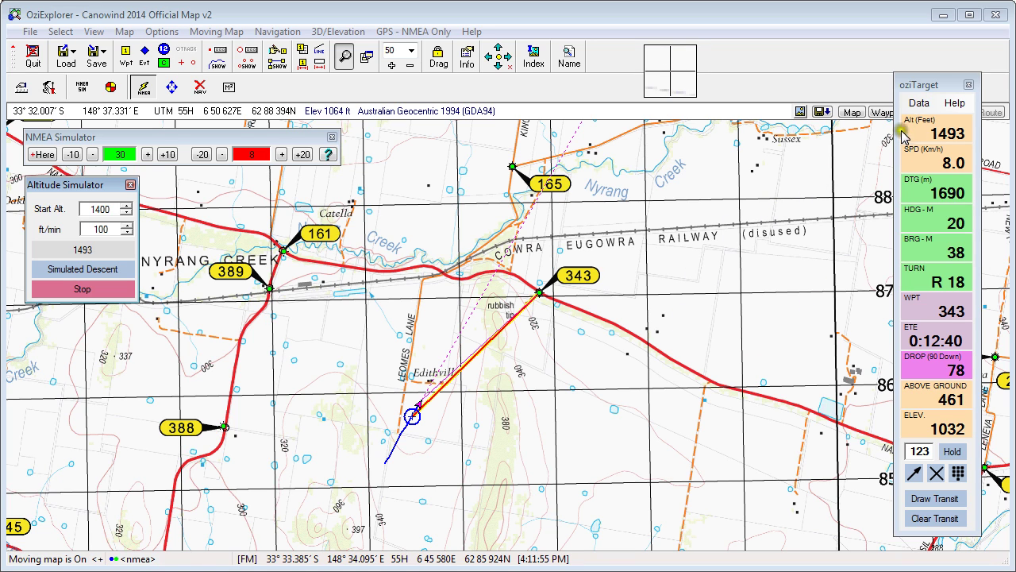
{"action": "left_click", "coordinate": [919, 104]}
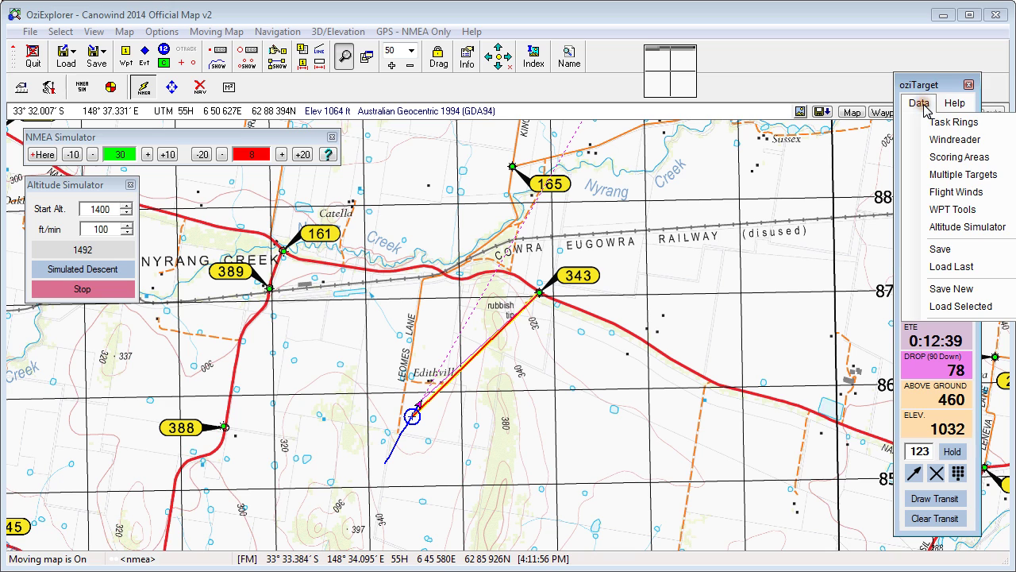
Place the FlightWinds table beside oziTarget and resume the simulated climb at 200 ft/min
{"action": "left_click", "coordinate": [956, 191]}
{"action": "left_click_drag", "start_coordinate": [20, 46], "coordinate": [818, 136]}
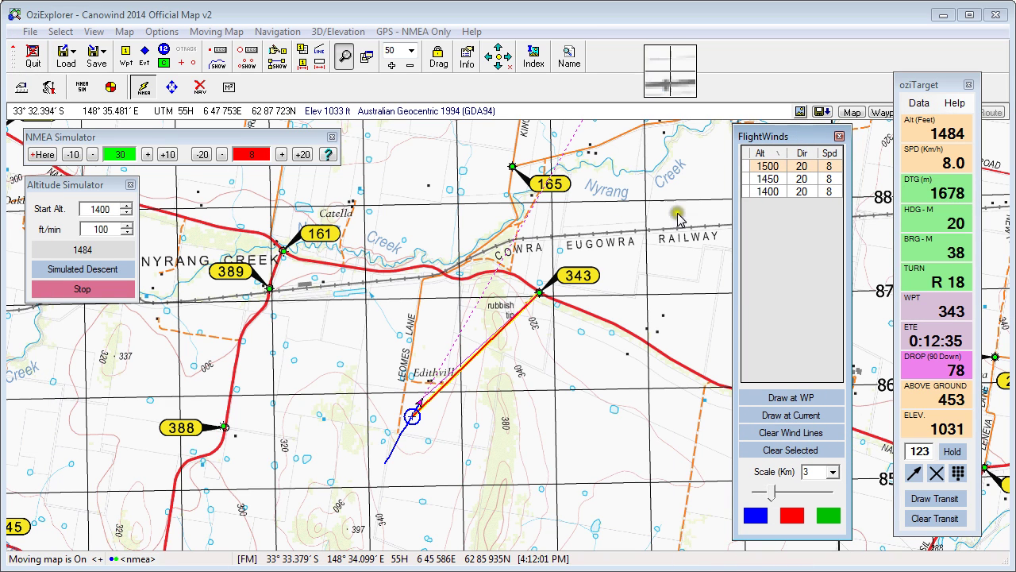
{"action": "left_click", "coordinate": [114, 268]}
{"action": "left_click", "coordinate": [126, 226]}
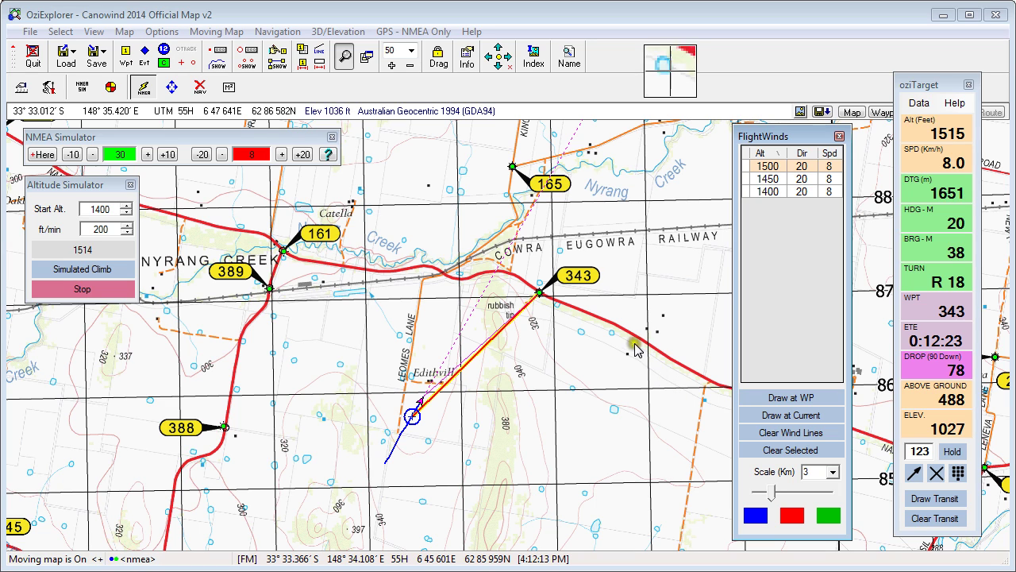
Turn heading 10° right, set speed 11, and draw the 1550 ft wind as a blue line through waypoint 343
{"action": "left_click", "coordinate": [167, 154]}
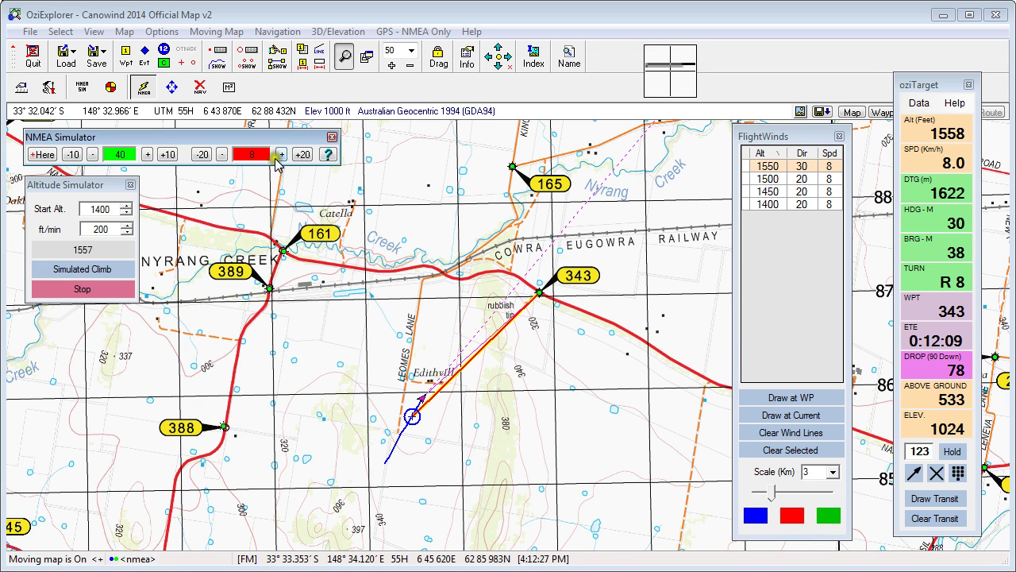
{"action": "left_click", "coordinate": [282, 155]}
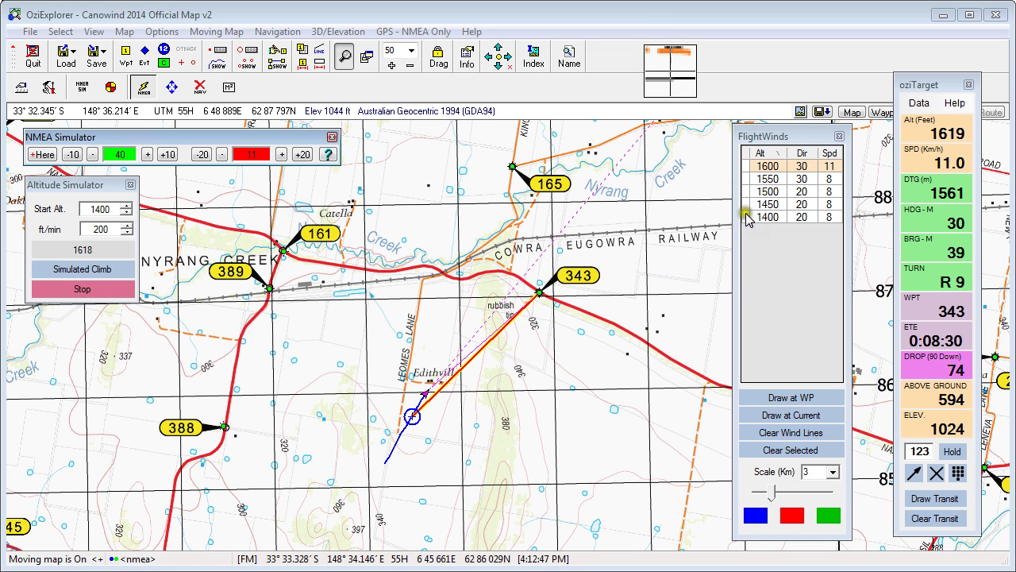
{"action": "left_click", "coordinate": [768, 181]}
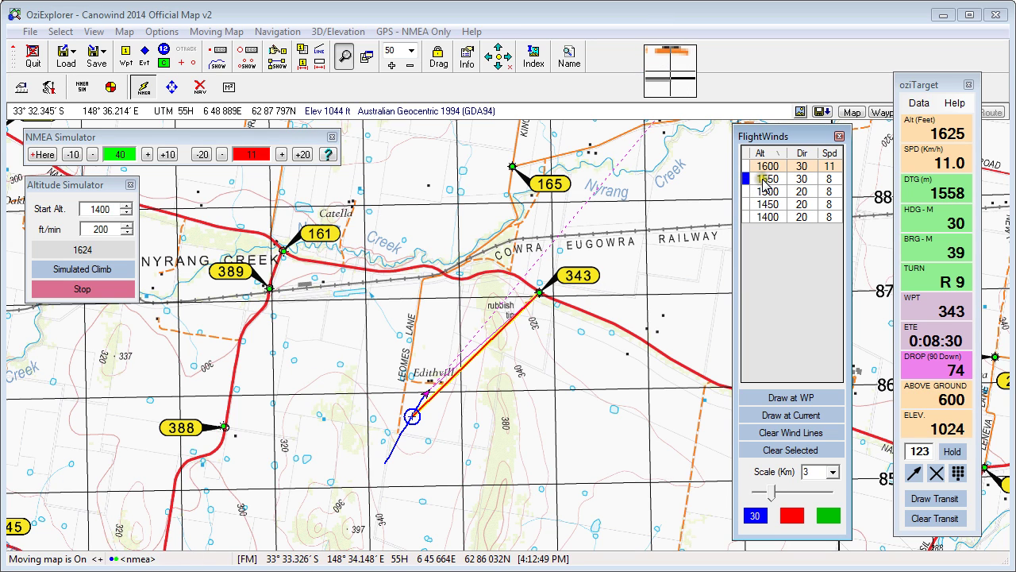
{"action": "left_click", "coordinate": [764, 398]}
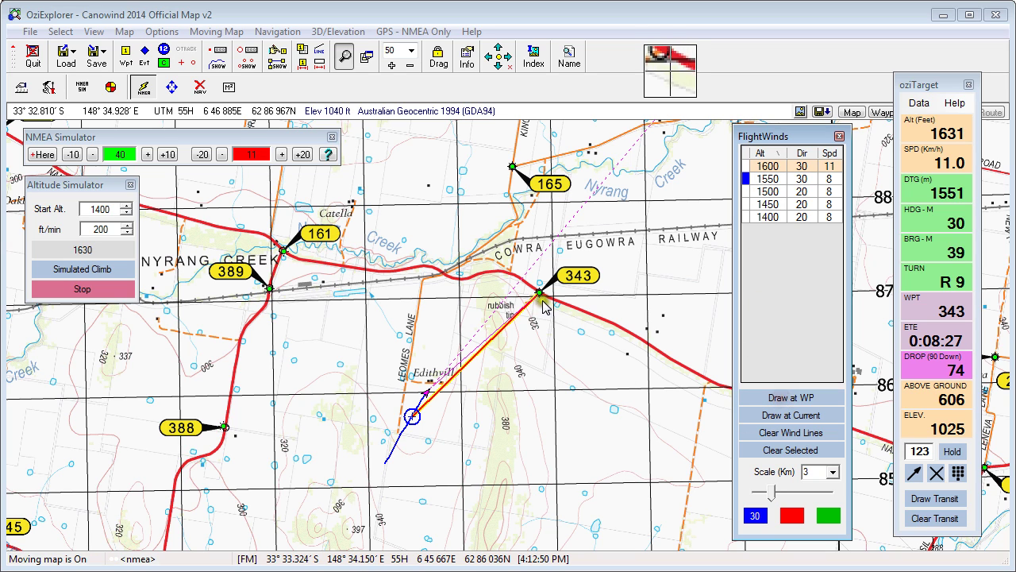
{"action": "left_click", "coordinate": [539, 297]}
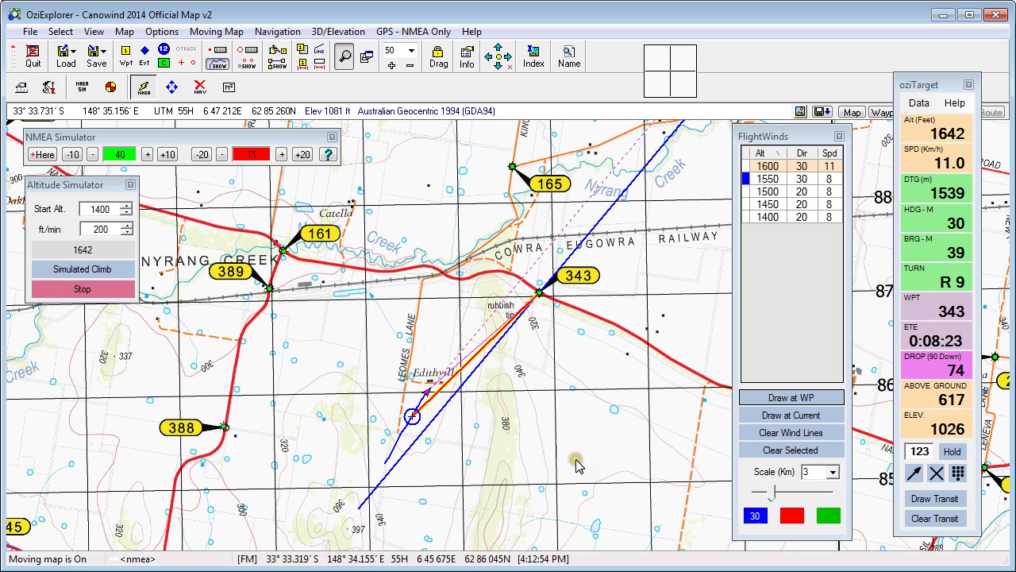
Raise the heading to 50 and assign the 1700 ft wind (40°, 11) to the red line
{"action": "left_click", "coordinate": [167, 154]}
{"action": "left_click", "coordinate": [166, 155]}
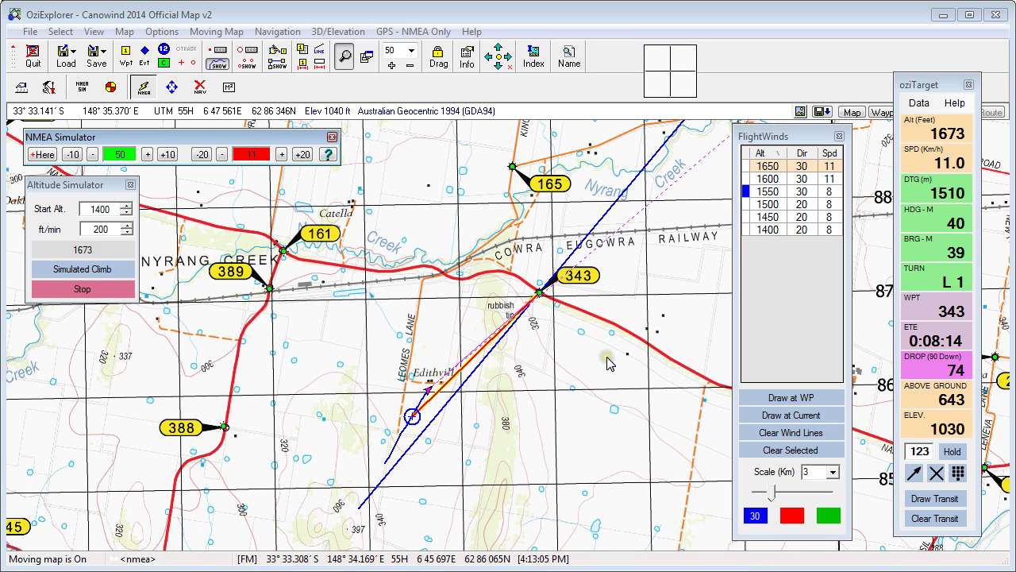
{"action": "left_click", "coordinate": [769, 168]}
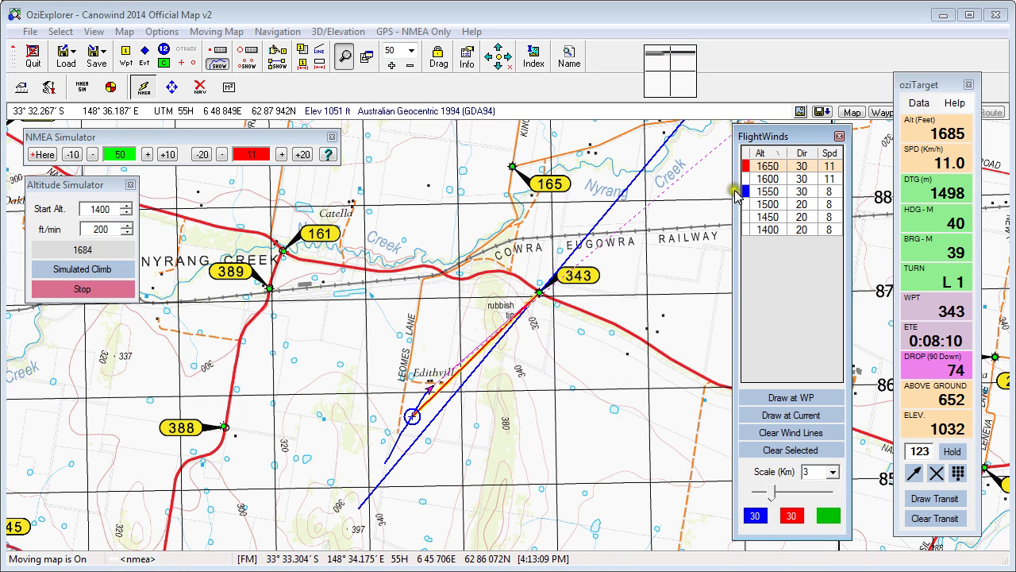
{"action": "left_click", "coordinate": [755, 167]}
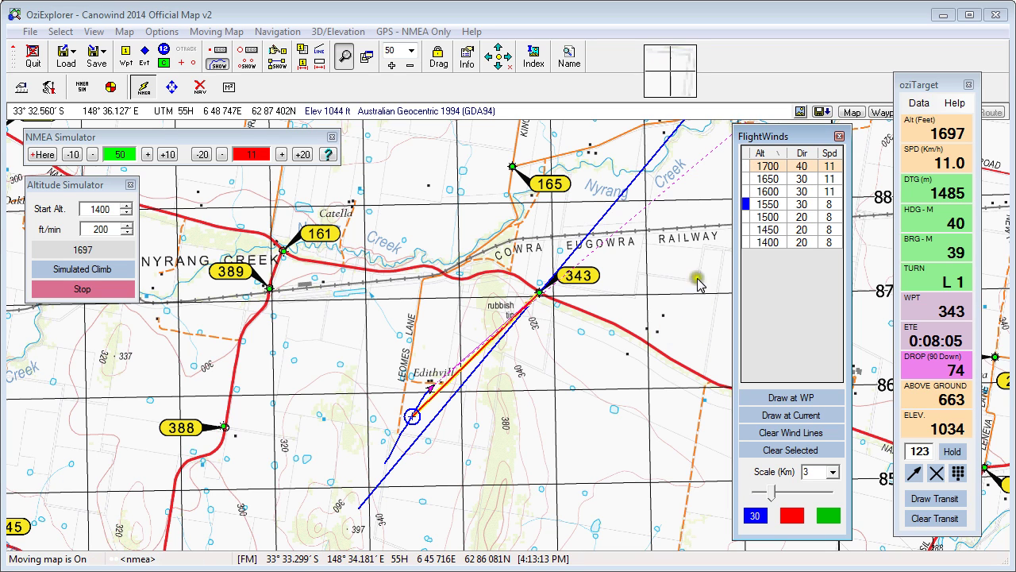
{"action": "left_click", "coordinate": [764, 167]}
{"action": "left_click", "coordinate": [782, 397]}
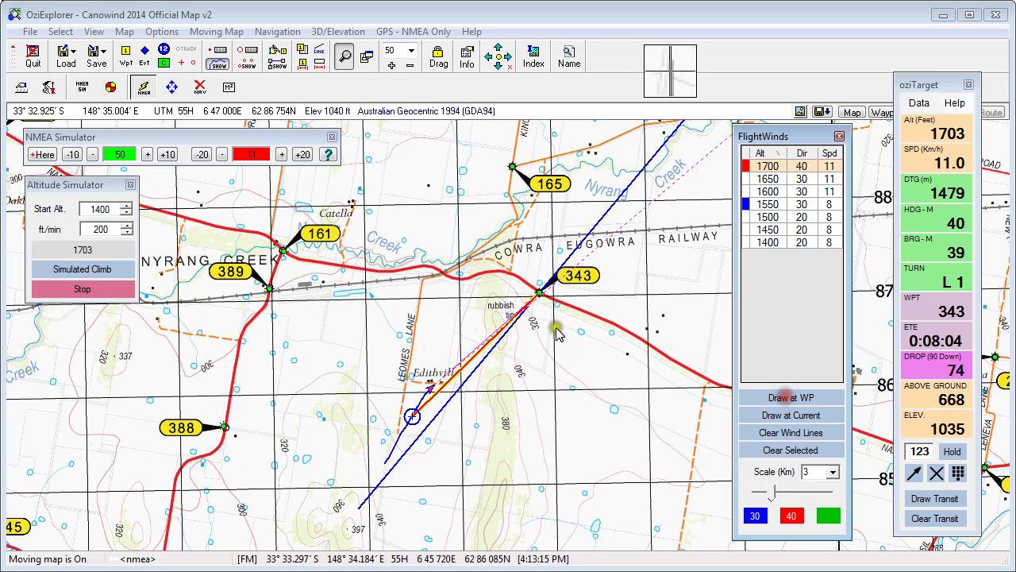